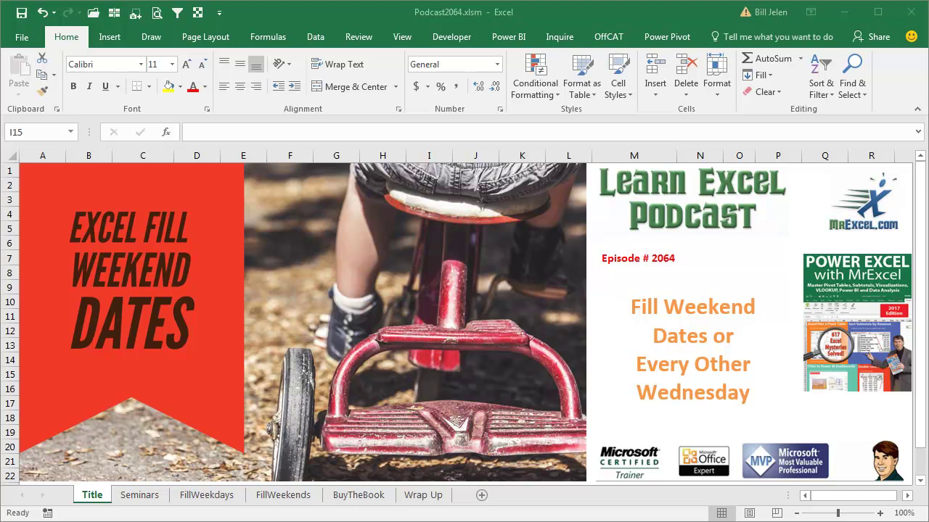
- View the Seminars sheet, then go to the empty FillWeekdays sheet
{"action": "left_click", "coordinate": [138, 496]}
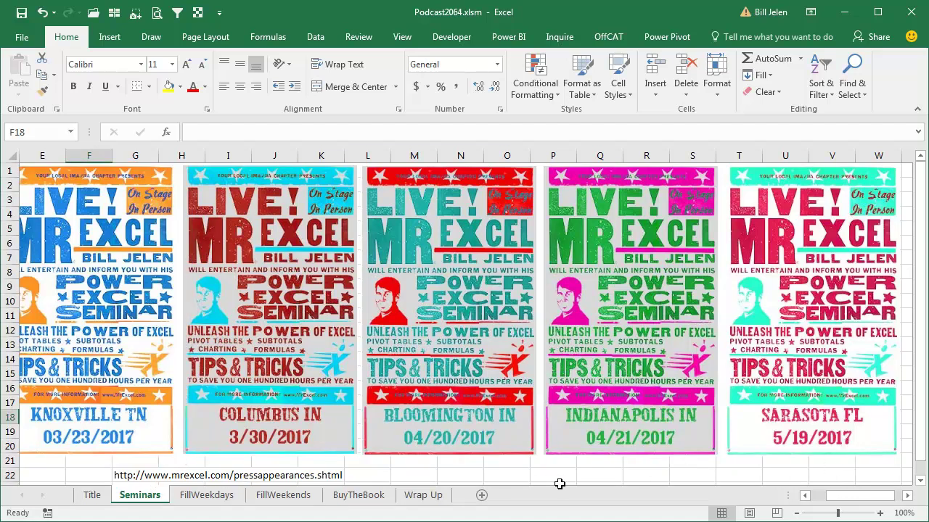
{"action": "left_click", "coordinate": [208, 497]}
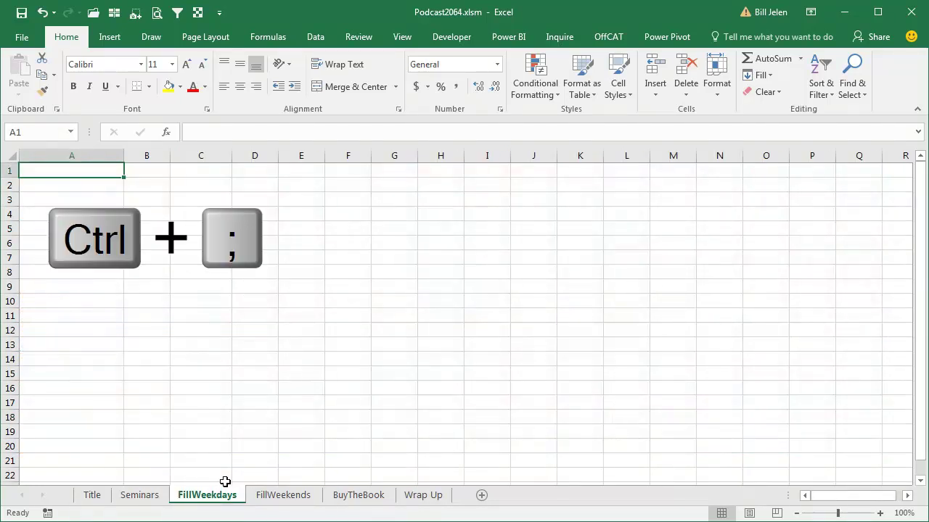
- Enter today's date in A1 as a Long Date and widen column A to fit
{"action": "key", "text": "ctrl+semicolon"}
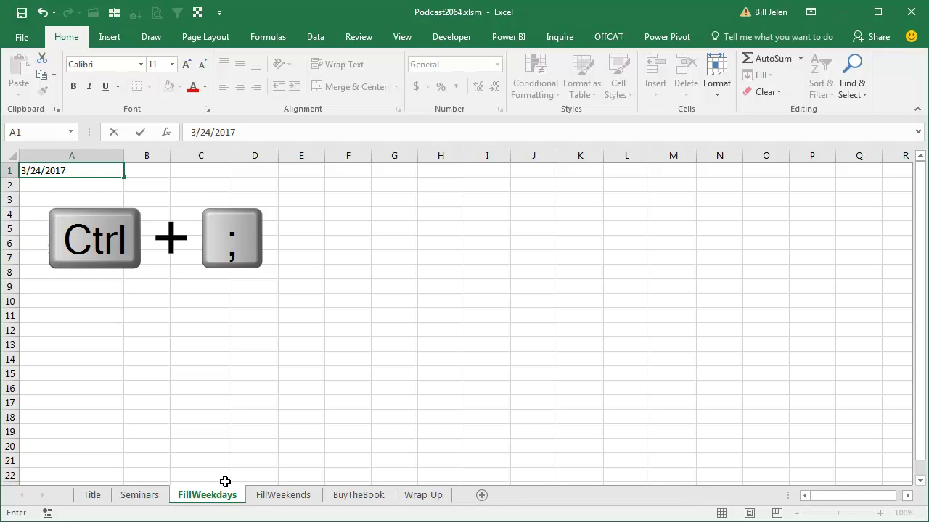
{"action": "key", "text": "Return"}
{"action": "key", "text": "Up"}
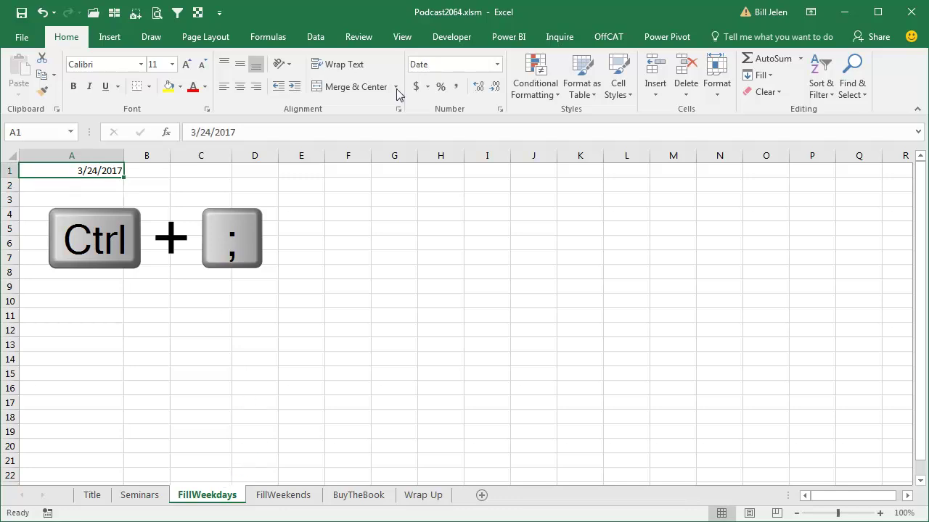
{"action": "left_click", "coordinate": [497, 65]}
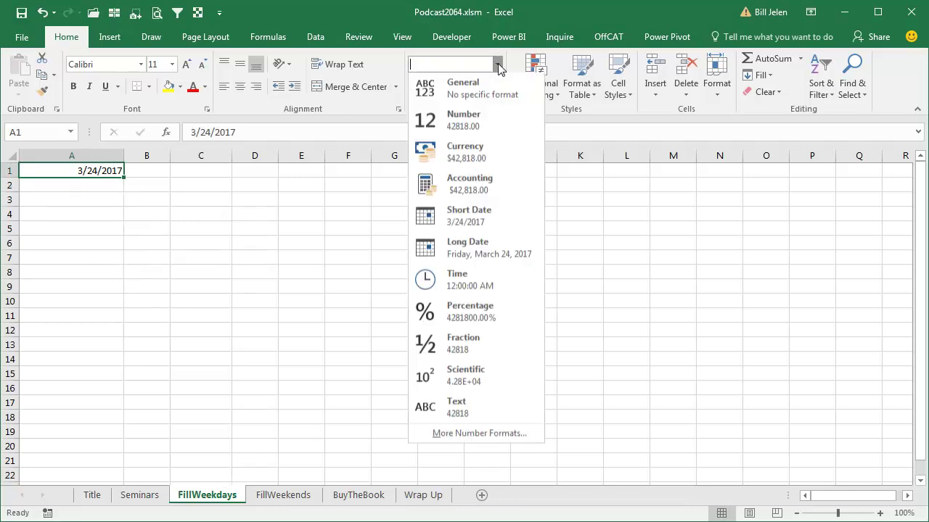
{"action": "left_click", "coordinate": [468, 248]}
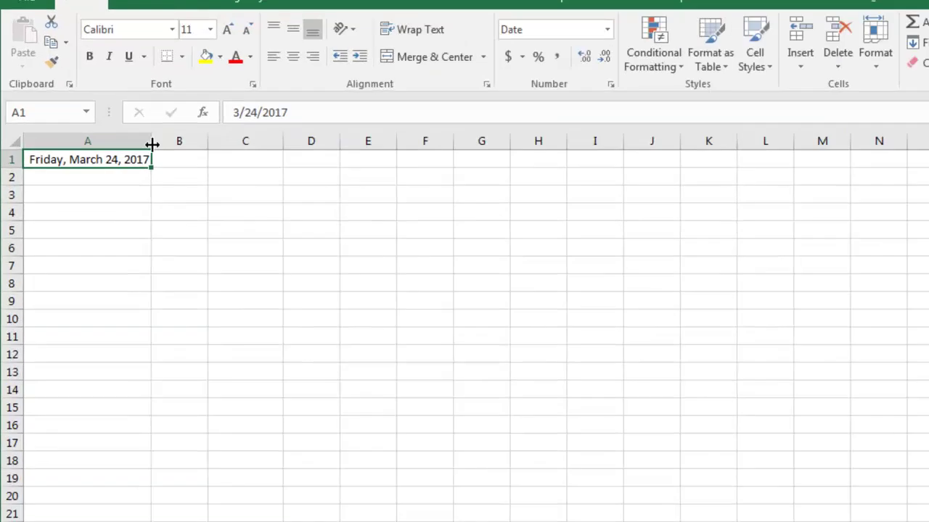
{"action": "left_click_drag", "start_coordinate": [152, 145], "coordinate": [213, 140]}
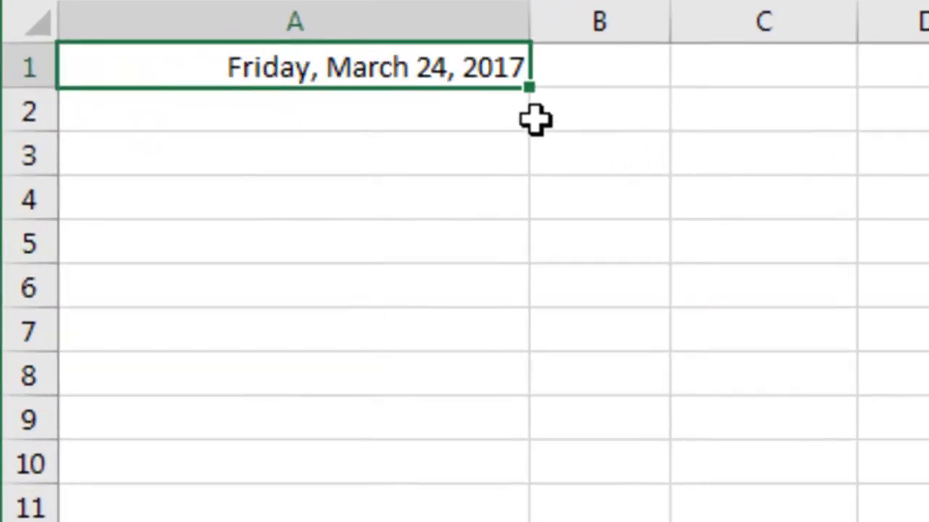
- Fill weekdays only down to A15, from March 24 through April 13, 2017
{"action": "left_click_drag", "start_coordinate": [532, 88], "coordinate": [512, 443]}
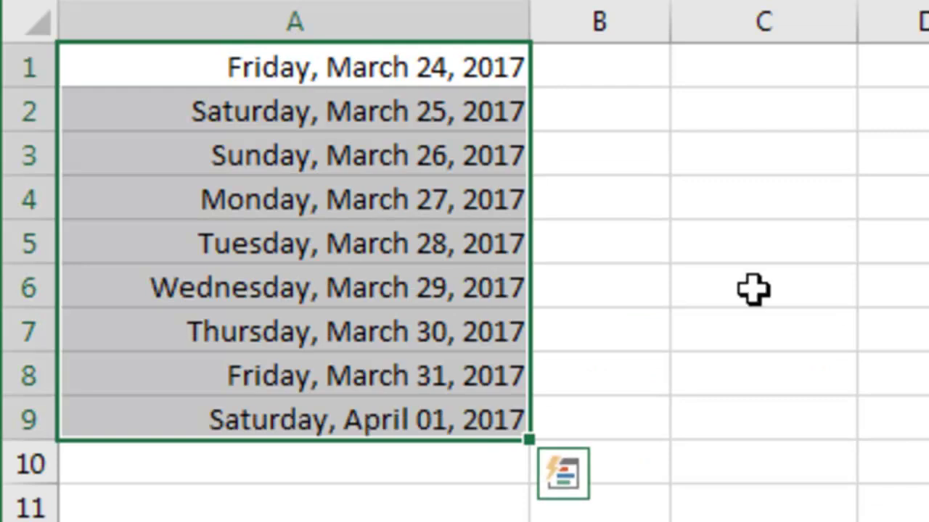
{"action": "key", "text": "ctrl+z"}
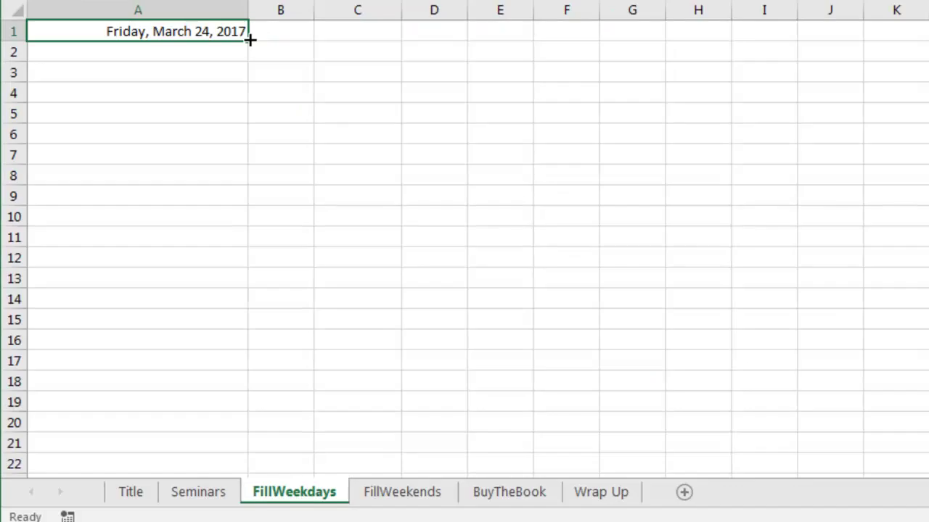
{"action": "left_click_drag", "start_coordinate": [532, 87], "coordinate": [534, 358]}
{"action": "left_click_drag", "start_coordinate": [249, 169], "coordinate": [232, 323]}
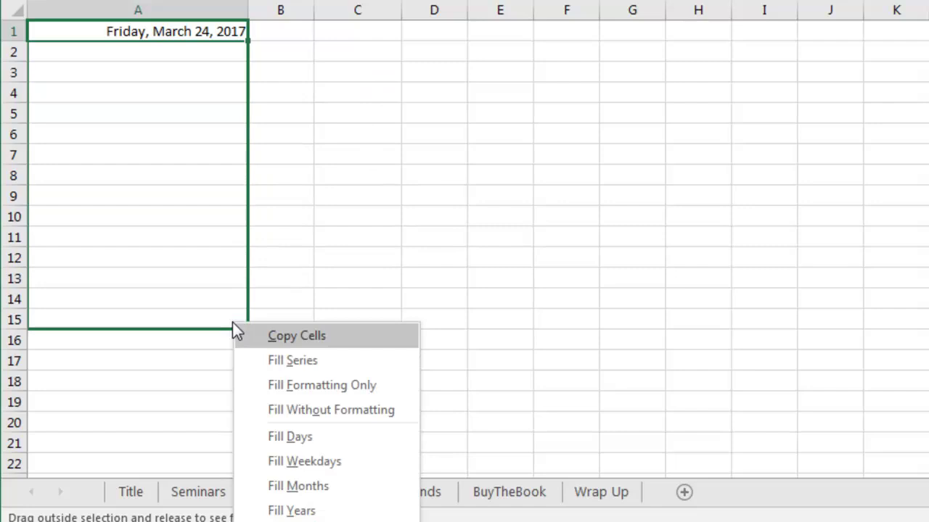
{"action": "left_click", "coordinate": [300, 457]}
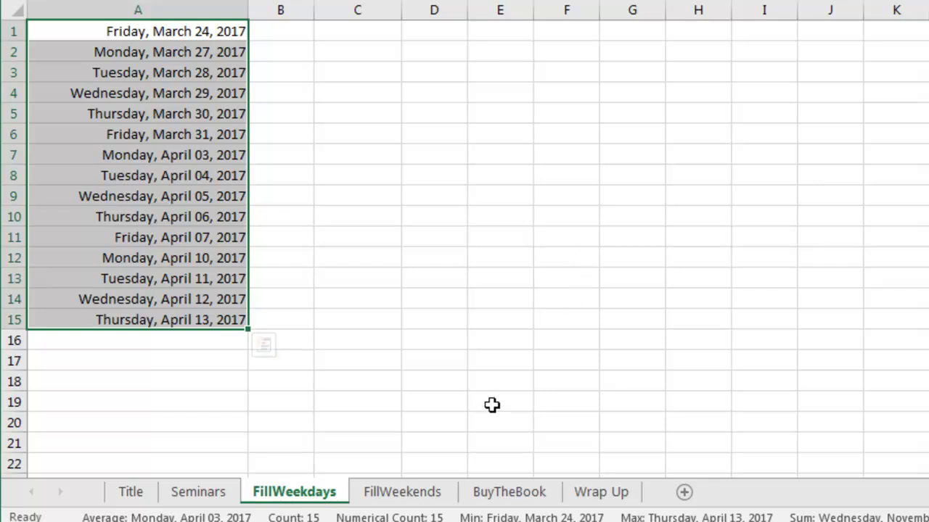
- On the FillWeekends sheet, clear the 42820 value from A2 and widen column A
{"action": "left_click", "coordinate": [423, 494]}
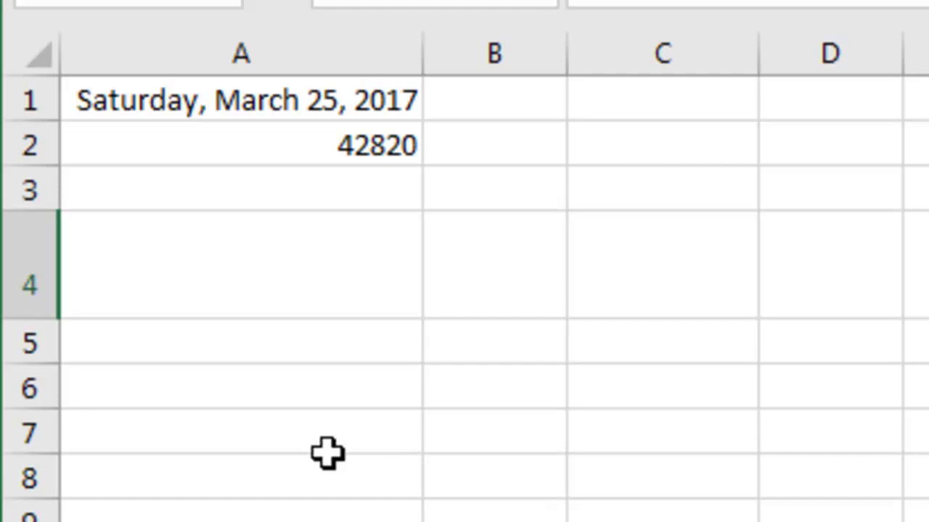
{"action": "left_click", "coordinate": [338, 159]}
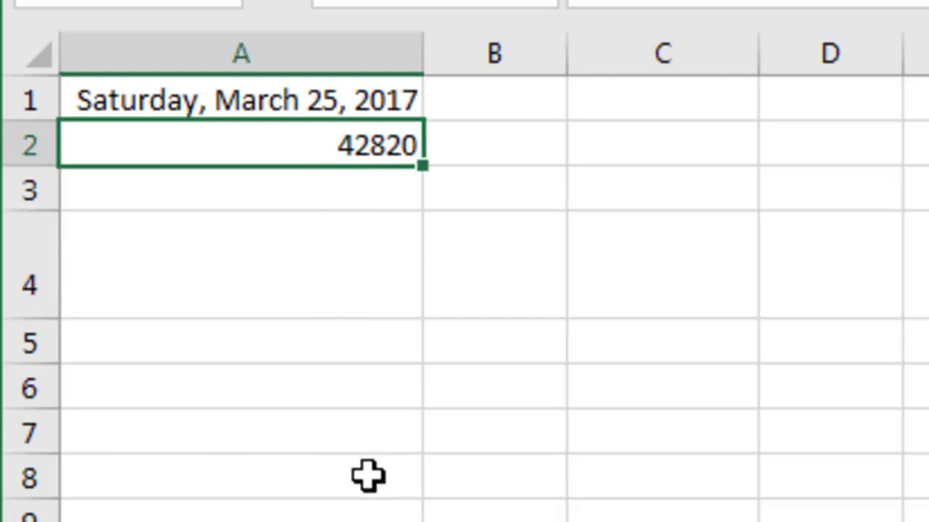
{"action": "key", "text": "Delete"}
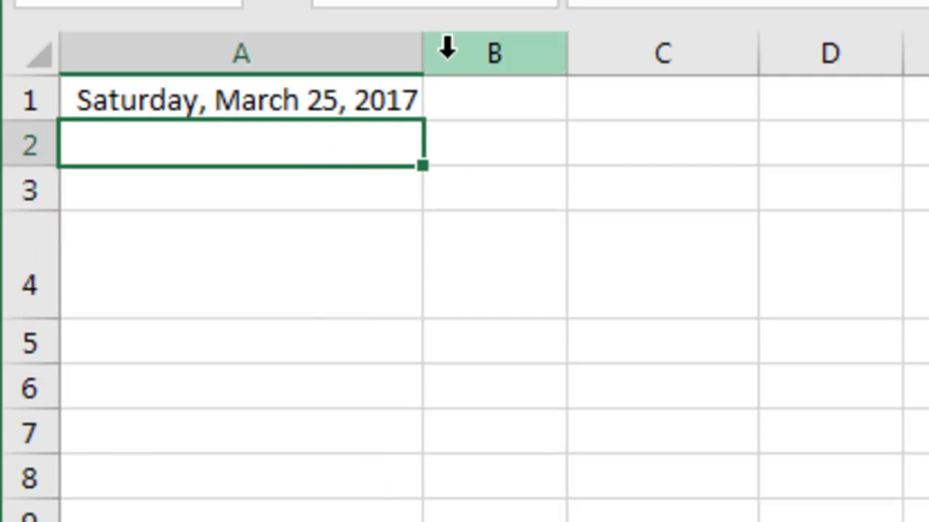
{"action": "left_click_drag", "start_coordinate": [431, 56], "coordinate": [475, 56]}
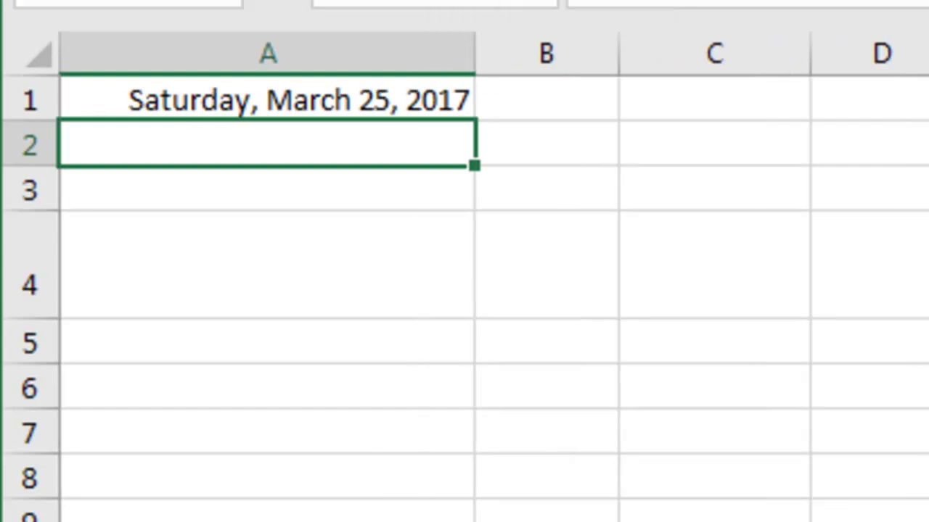
- Enter =WORKDAY(A1,1) in A2 for the next workday after A1
{"action": "type", "text": "=work"}
{"action": "key", "text": "Tab"}
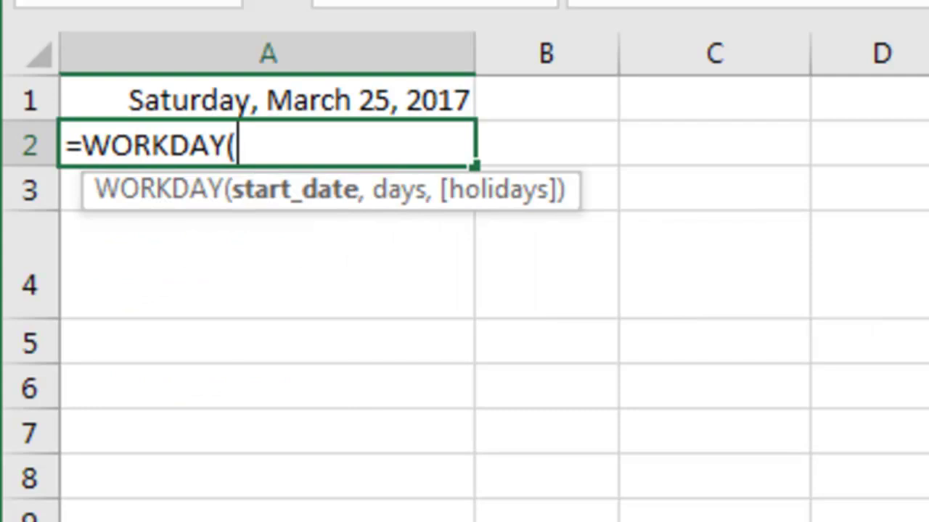
{"action": "left_click", "coordinate": [268, 99]}
{"action": "type", "text": ","}
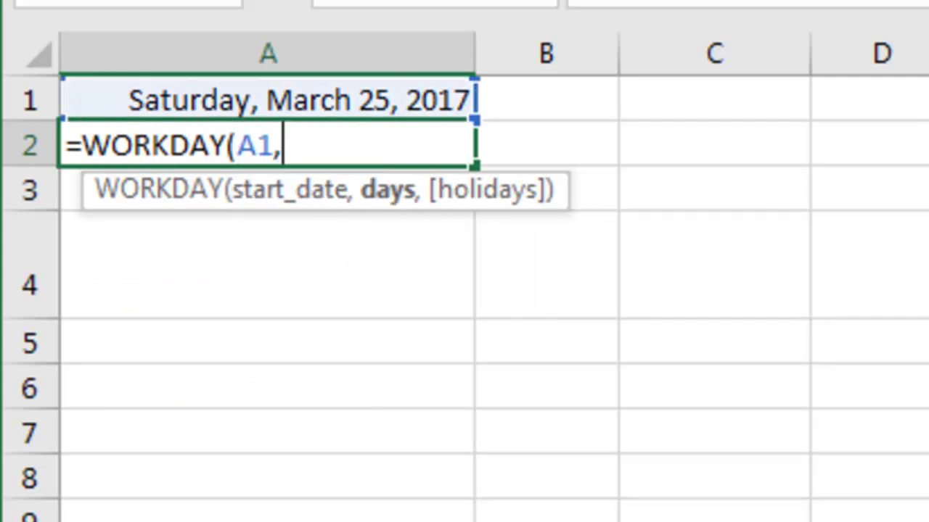
{"action": "type", "text": "1,"}
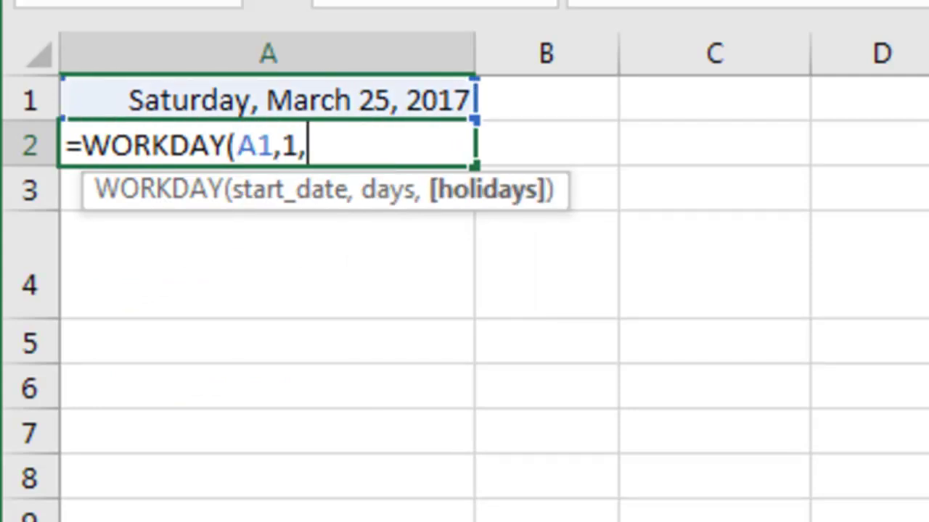
{"action": "key", "text": "BackSpace"}
{"action": "type", "text": ")"}
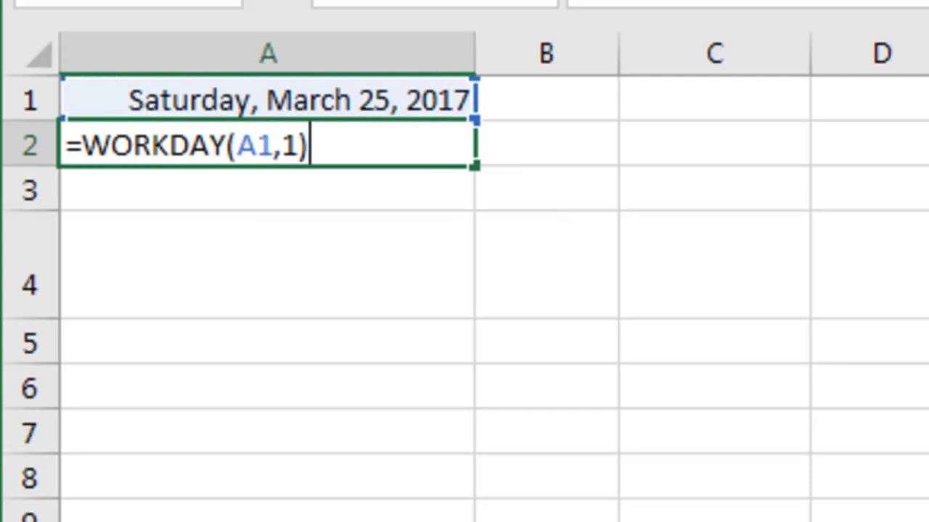
{"action": "key", "text": "ctrl+Return"}
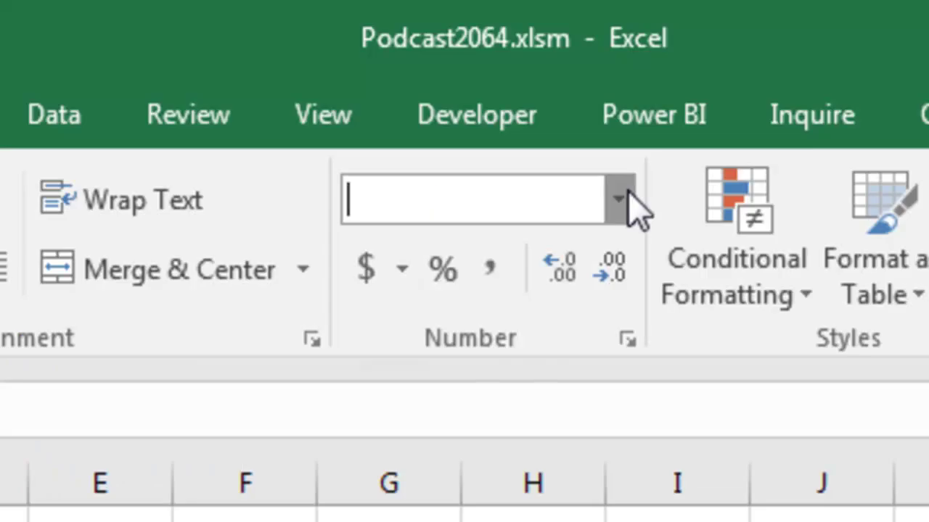
- Format A2 as Long Date, fill it down, then clear all dates below A1
{"action": "left_click", "coordinate": [618, 198]}
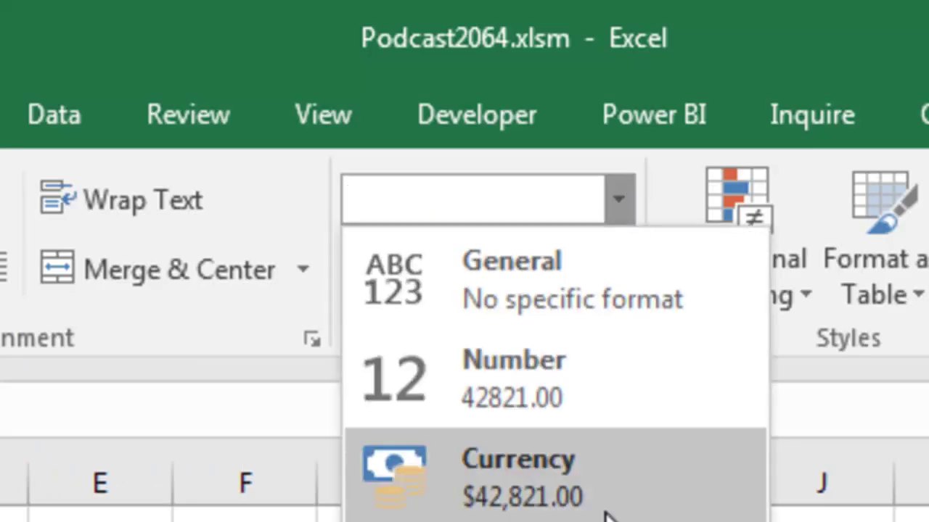
{"action": "left_click", "coordinate": [508, 521]}
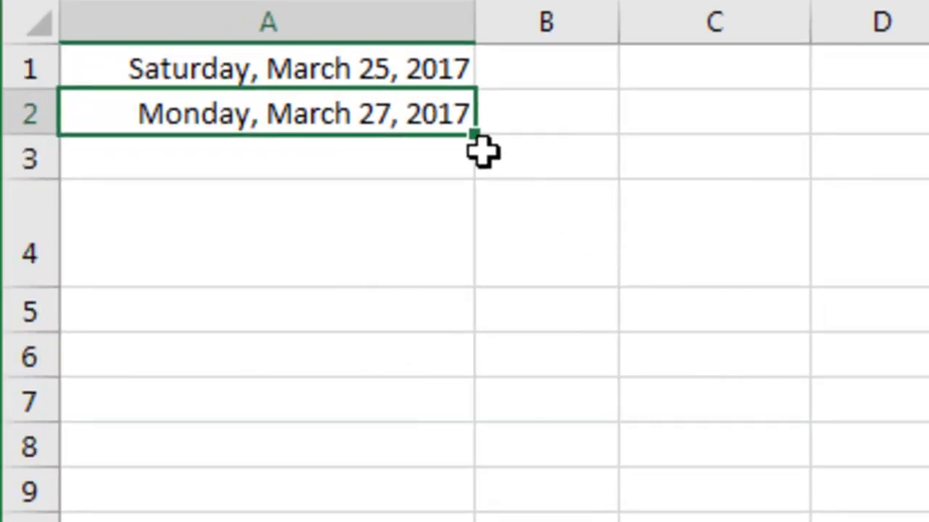
{"action": "left_click_drag", "start_coordinate": [475, 137], "coordinate": [475, 519]}
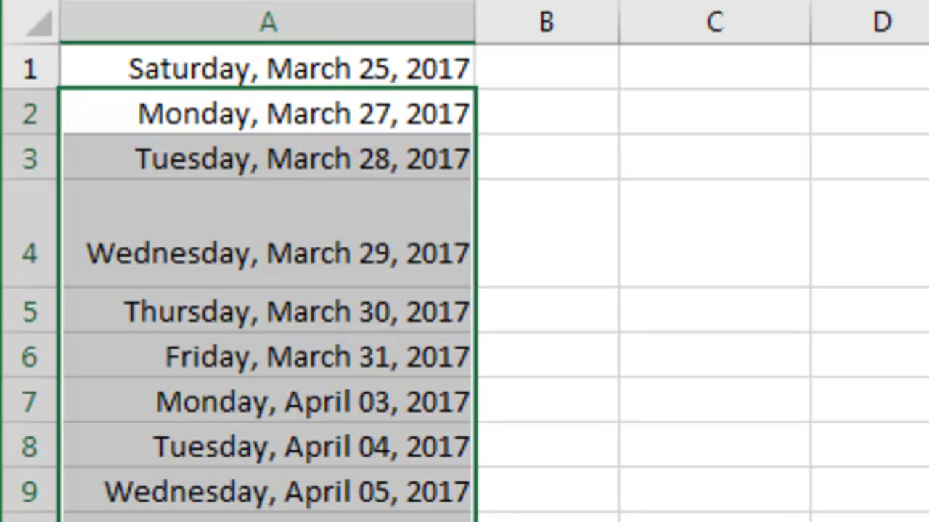
{"action": "key", "text": "Delete"}
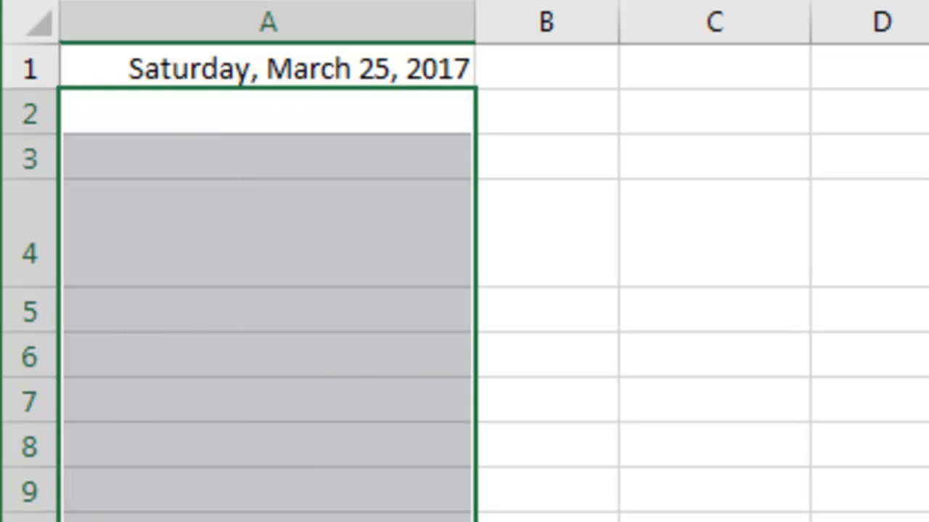
- Start typing =WORKDAY.INTL(A1,1, in cell A2
{"action": "left_click", "coordinate": [546, 112]}
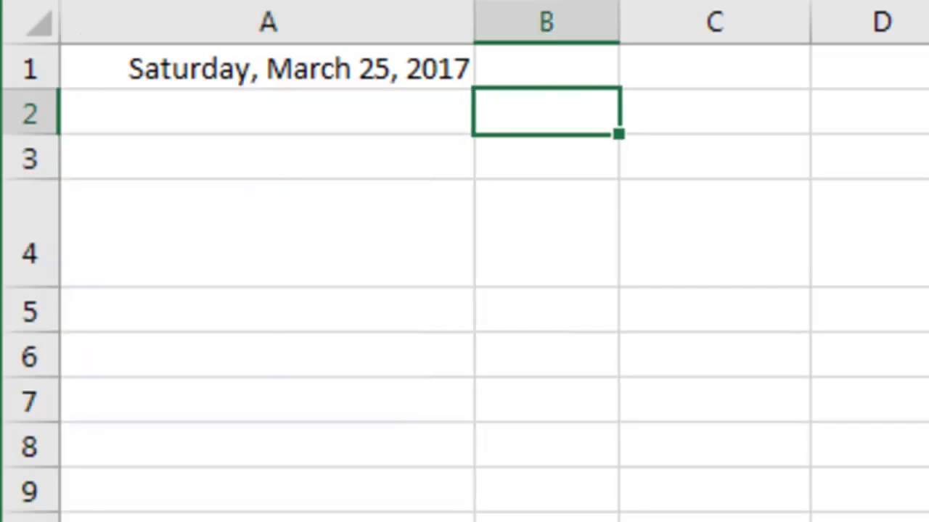
{"action": "left_click", "coordinate": [269, 112]}
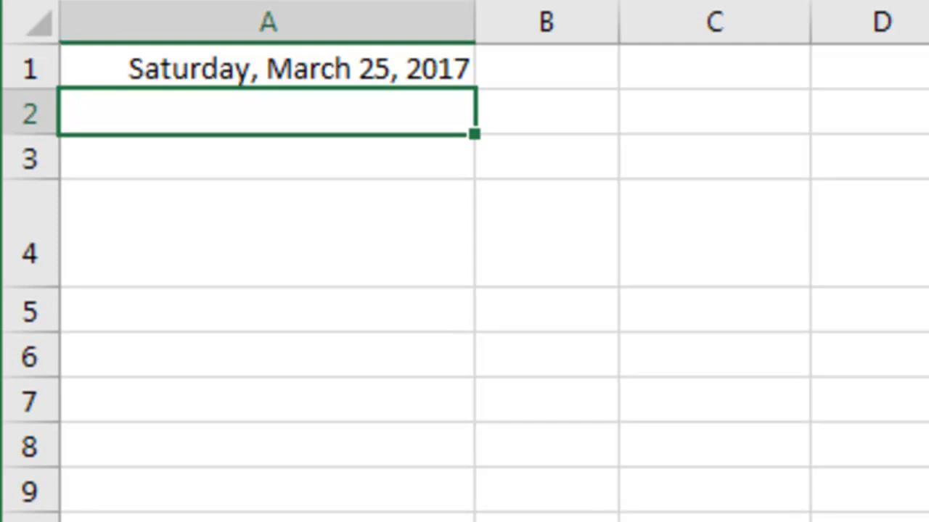
{"action": "type", "text": "=Work"}
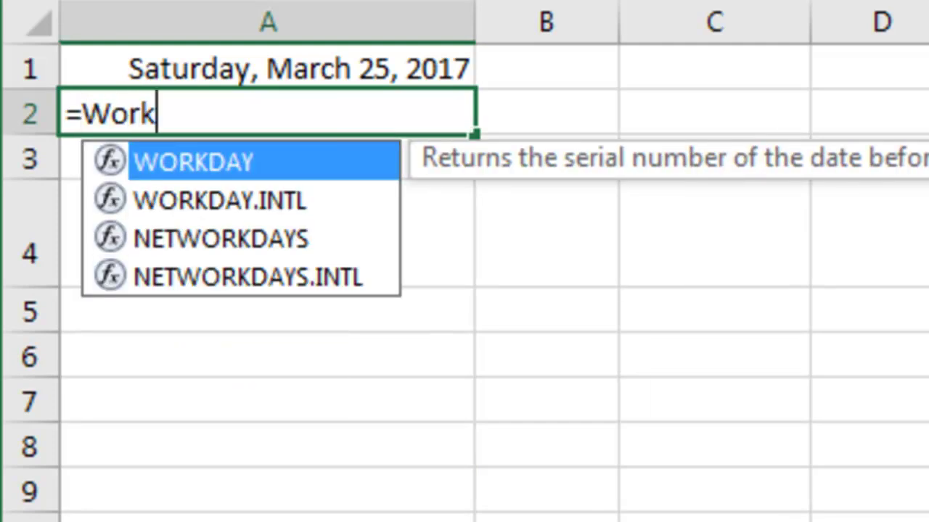
{"action": "key", "text": "Down"}
{"action": "key", "text": "Tab"}
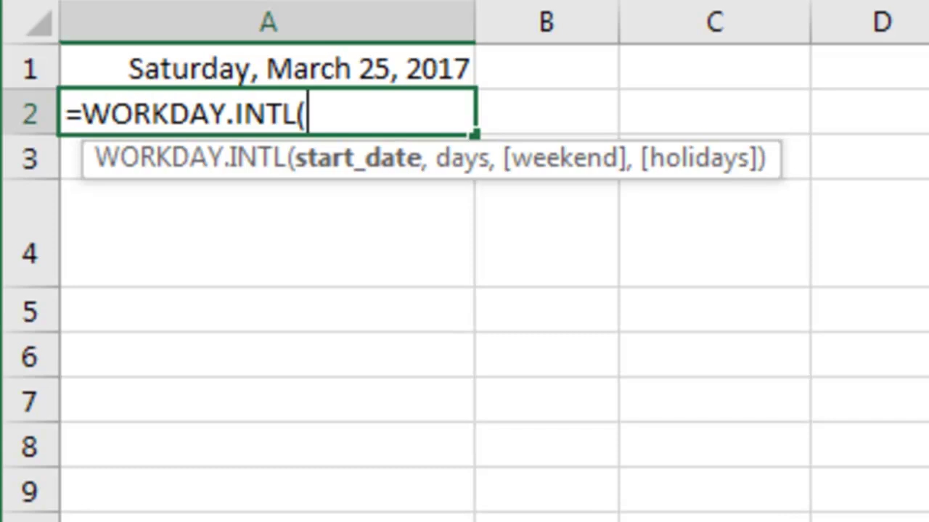
{"action": "left_click", "coordinate": [268, 68]}
{"action": "type", "text": ","}
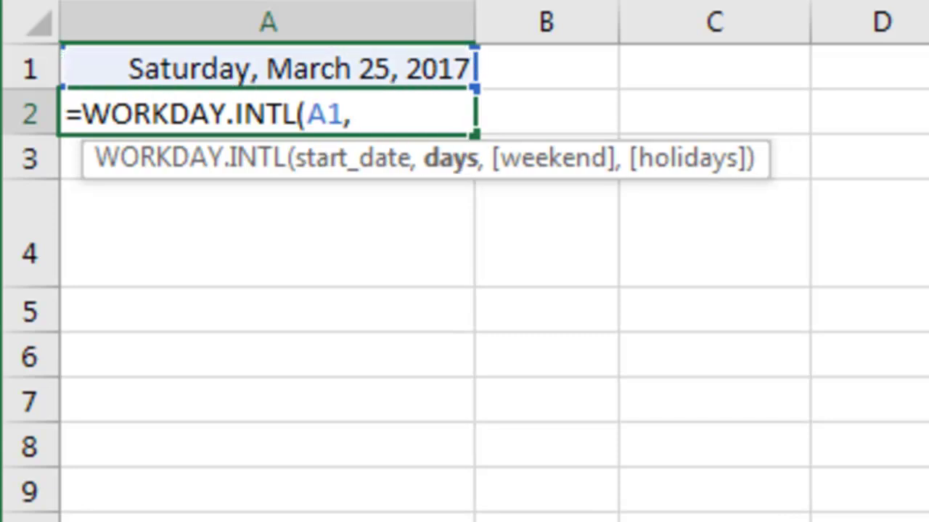
{"action": "type", "text": "1,"}
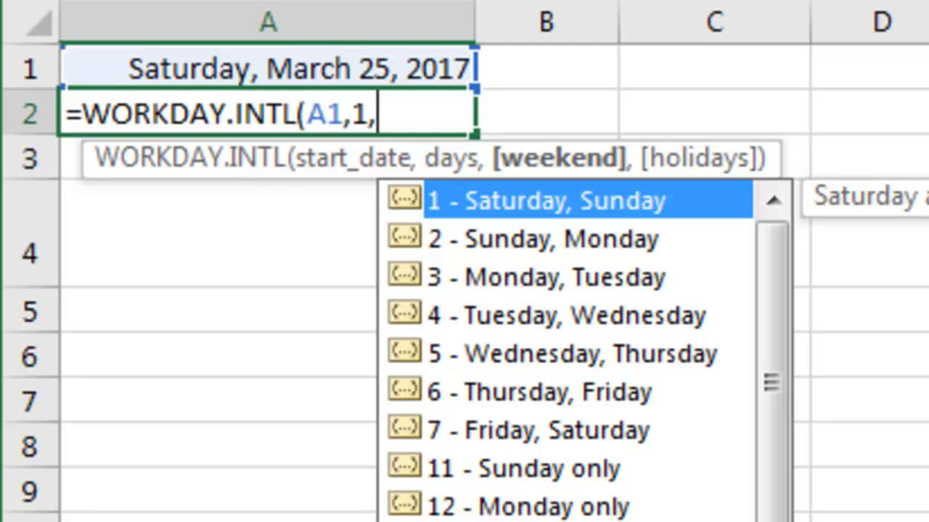
- Browse the weekend argument options, from Saturday, Sunday to Thursday, Friday
{"action": "key", "text": "Down"}
{"action": "key", "text": "Down"}
{"action": "key", "text": "Down"}
{"action": "key", "text": "Down"}
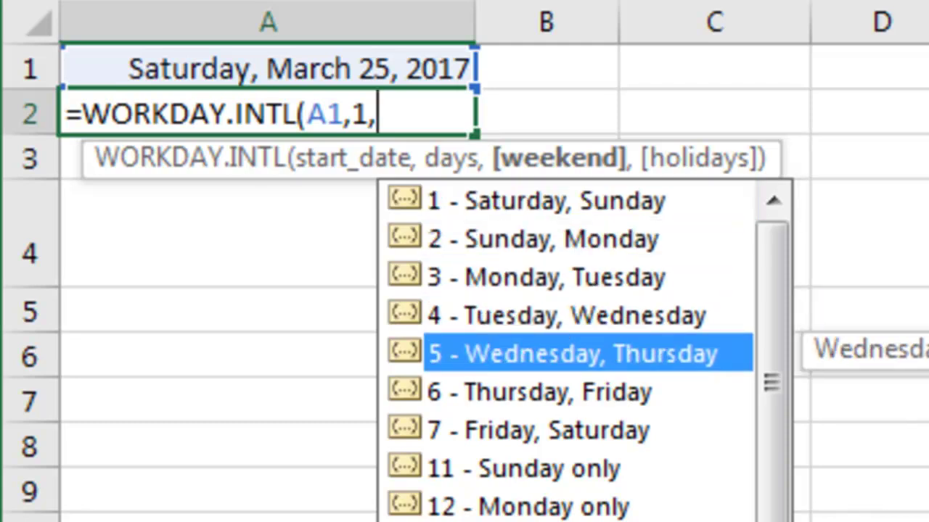
{"action": "key", "text": "Down"}
{"action": "key", "text": "Down"}
{"action": "key", "text": "Down"}
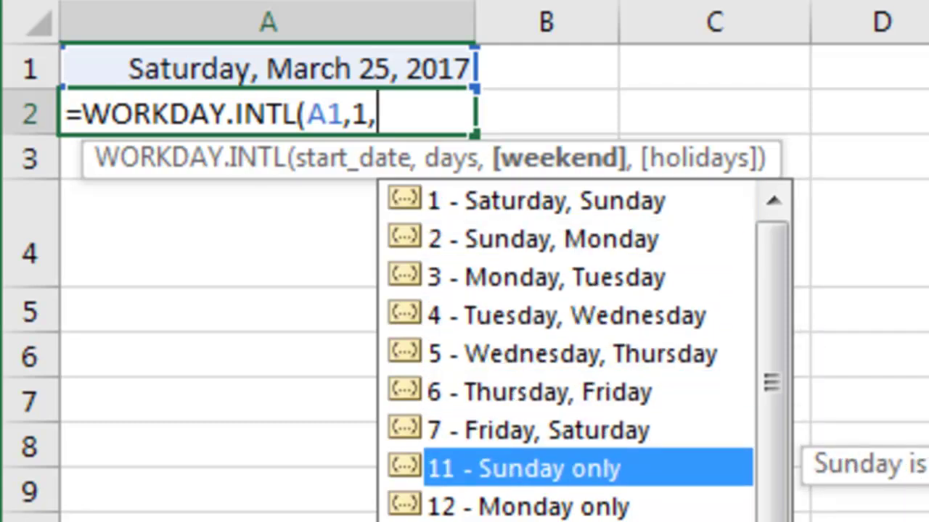
{"action": "key", "text": "Down"}
{"action": "key", "text": "Down"}
{"action": "key", "text": "Down"}
{"action": "key", "text": "Down"}
{"action": "key", "text": "Down"}
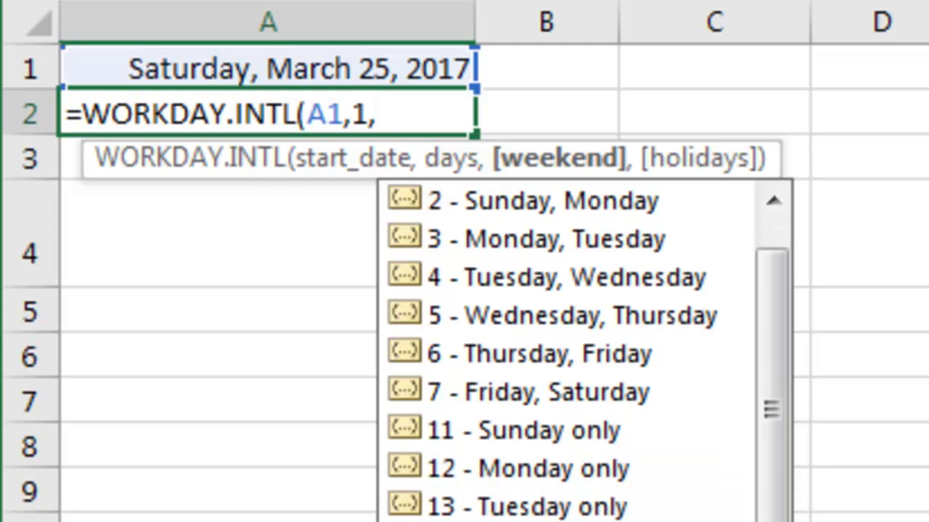
{"action": "key", "text": "Down"}
{"action": "key", "text": "Up"}
{"action": "key", "text": "Up"}
{"action": "key", "text": "Up"}
{"action": "key", "text": "Up"}
{"action": "key", "text": "Up"}
{"action": "key", "text": "Up"}
{"action": "key", "text": "Up"}
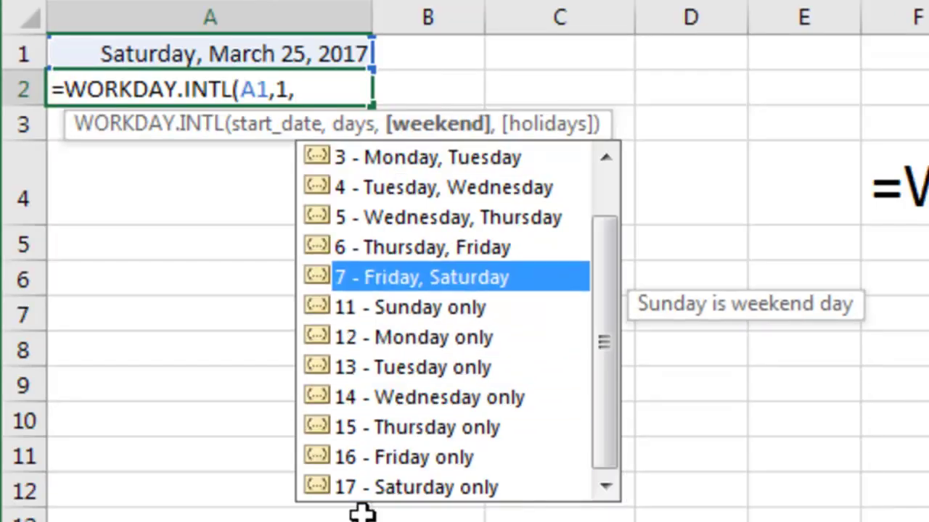
{"action": "key", "text": "Up"}
{"action": "key", "text": "Up"}
{"action": "key", "text": "Up"}
{"action": "key", "text": "Up"}
{"action": "key", "text": "Up"}
{"action": "key", "text": "Up"}
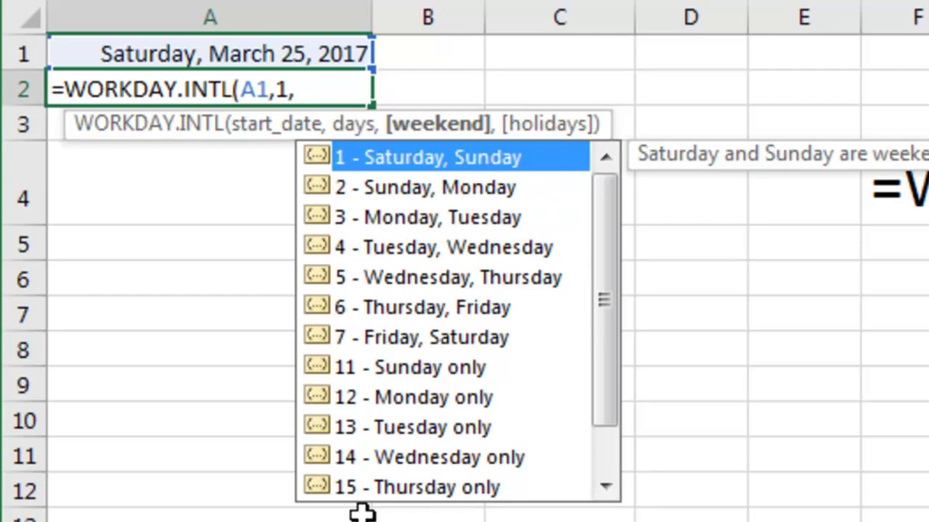
{"action": "key", "text": "Down"}
{"action": "key", "text": "Down"}
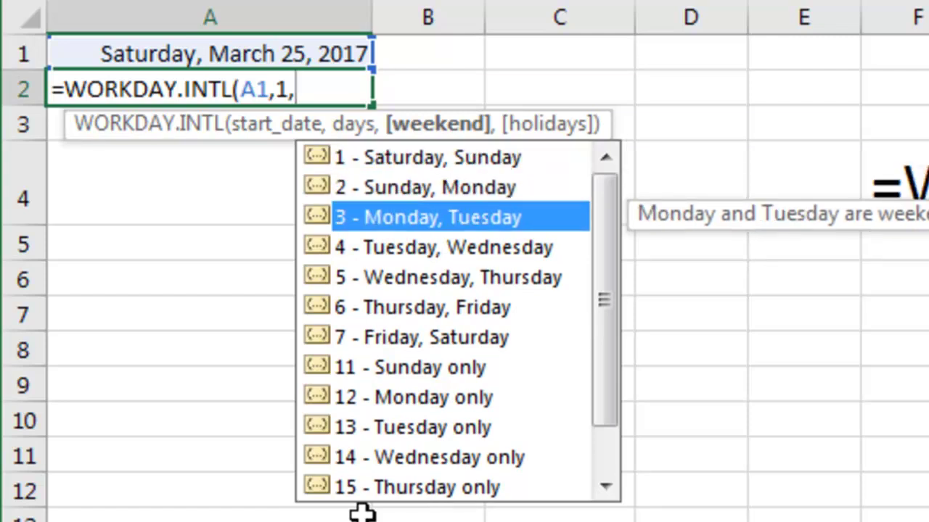
{"action": "key", "text": "Down"}
{"action": "key", "text": "Down"}
{"action": "key", "text": "Down"}
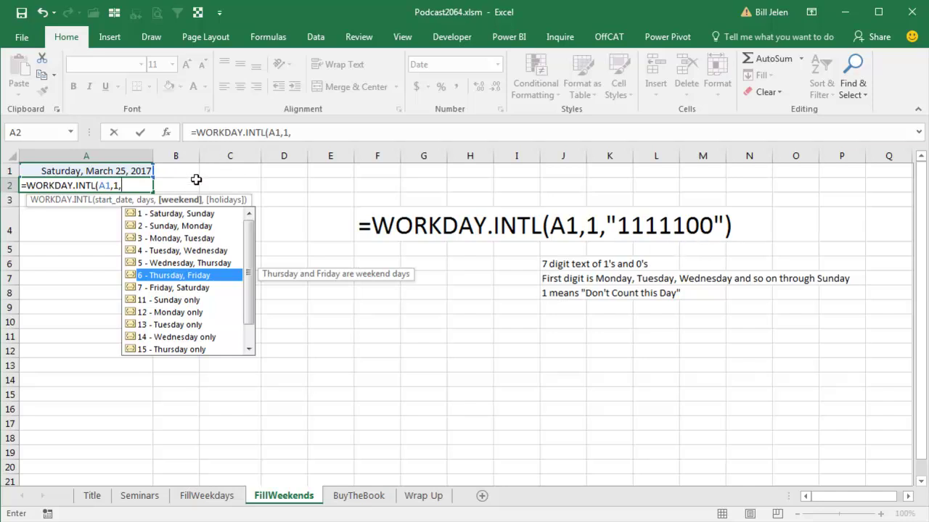
- Complete A2 as =WORKDAY.INTL(A1,1,"1111100"), returning Sunday, March 26, 2017
{"action": "type", "text": "\"1"}
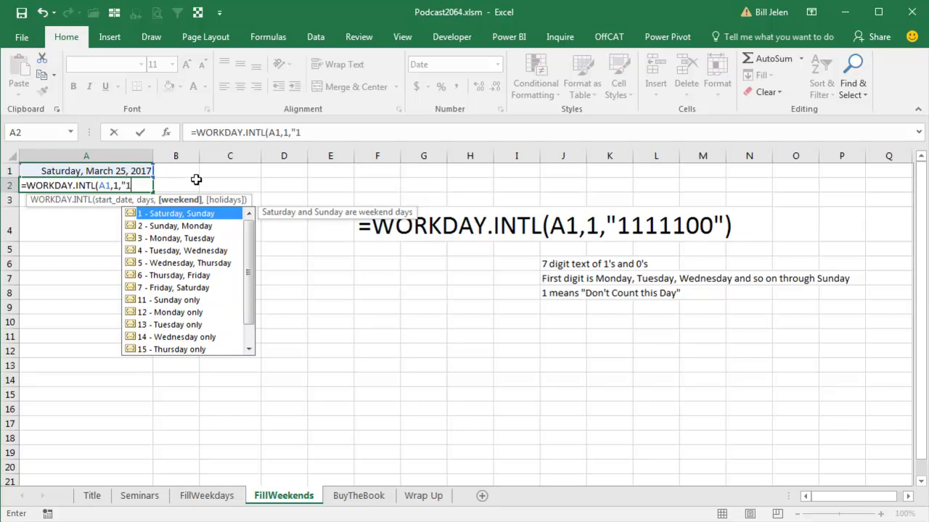
{"action": "type", "text": "11110"}
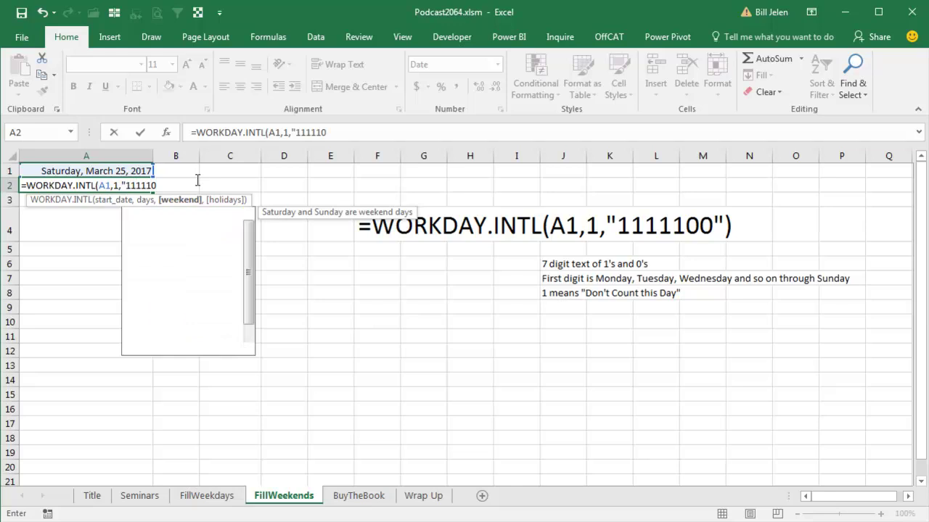
{"action": "type", "text": "0\""}
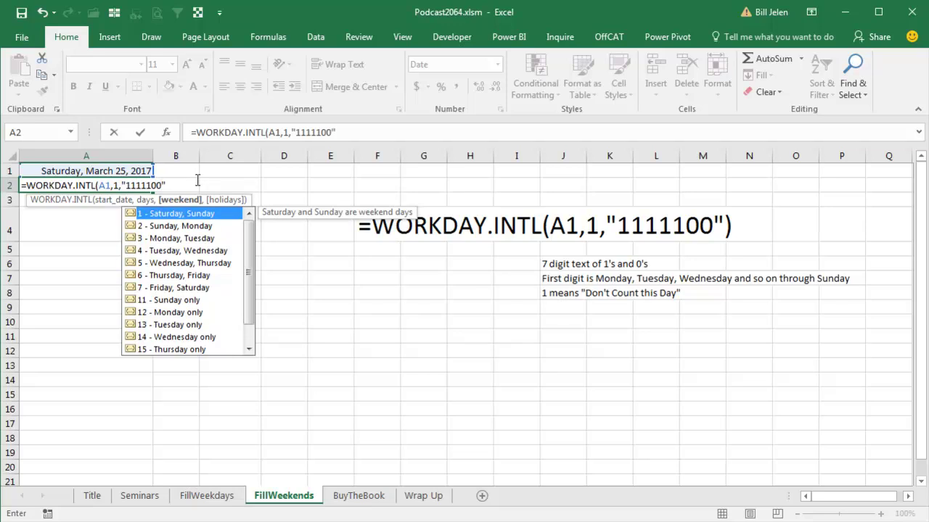
{"action": "type", "text": ")"}
{"action": "key", "text": "ctrl+Return"}
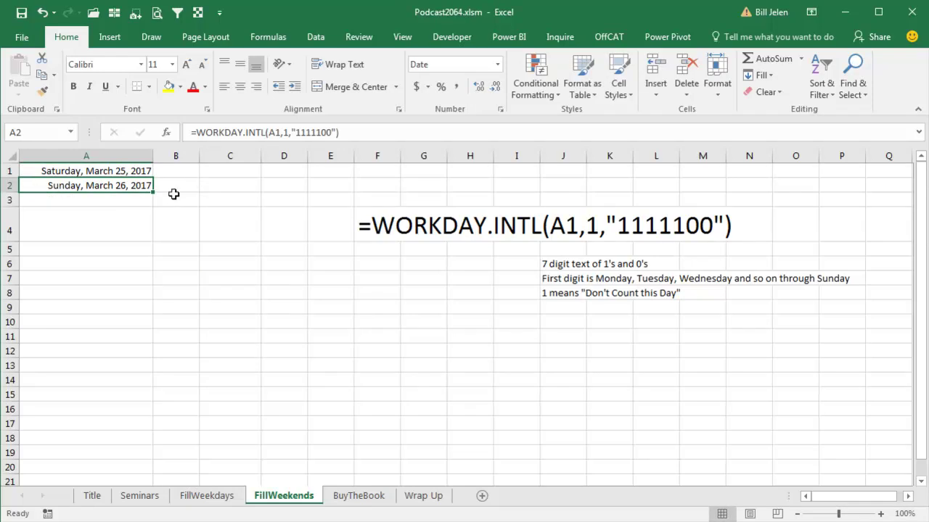
- Copy the formula down to A16 and change its weekend string to "1101100" to add Wednesdays
{"action": "left_click_drag", "start_coordinate": [153, 192], "coordinate": [141, 419]}
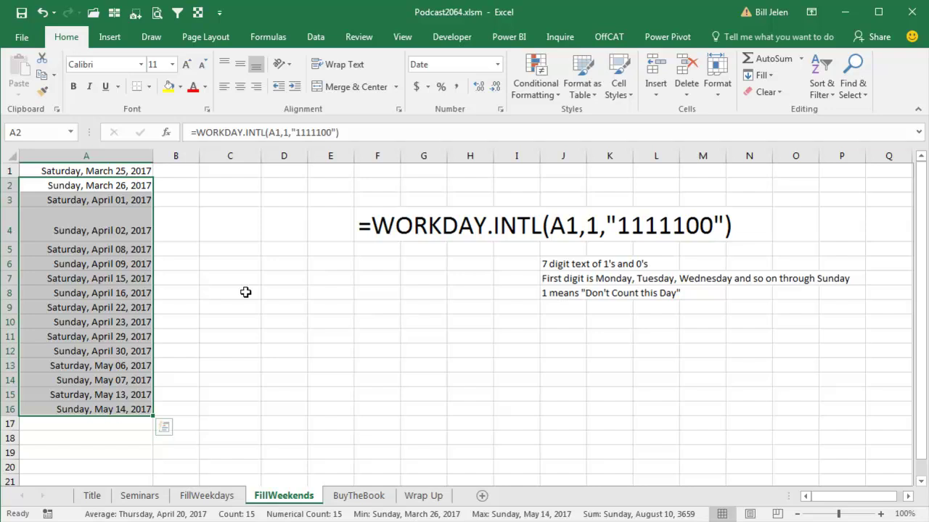
{"action": "key", "text": "F2"}
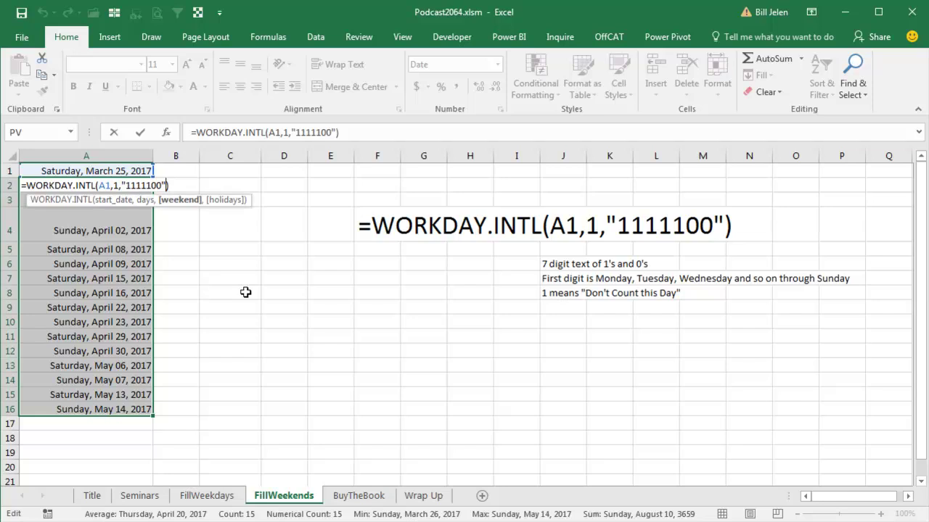
{"action": "key", "text": "Left"}
{"action": "key", "text": "Left"}
{"action": "key", "text": "Left"}
{"action": "key", "text": "Left"}
{"action": "key", "text": "Left"}
{"action": "key", "text": "Left"}
{"action": "key", "text": "Left"}
{"action": "key", "text": "Left"}
{"action": "key", "text": "Right"}
{"action": "key", "text": "Right"}
{"action": "key", "text": "BackSpace"}
{"action": "type", "text": "0"}
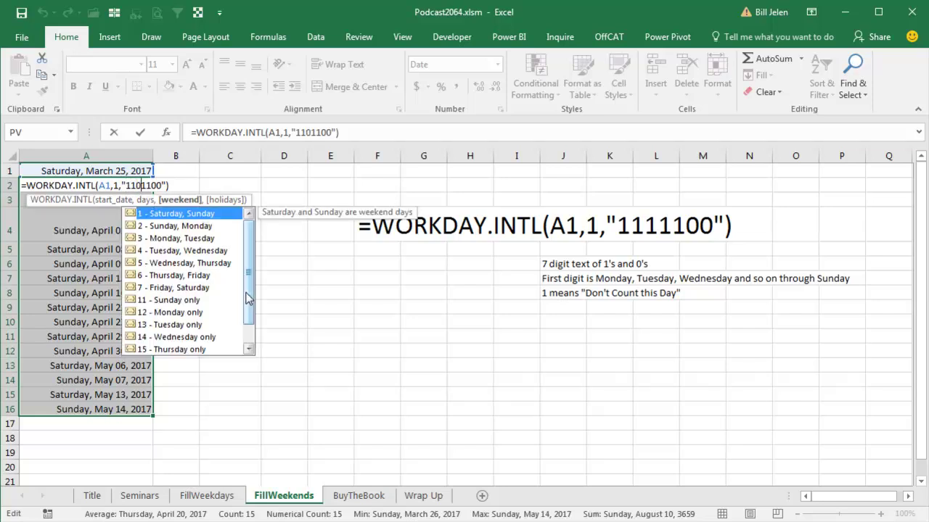
{"action": "key", "text": "ctrl+Return"}
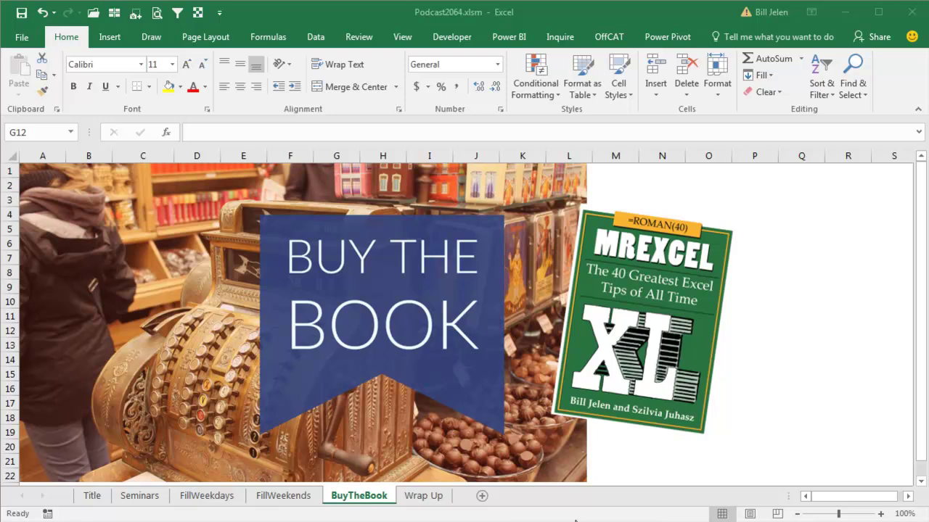
- Go to the Wrap Up sheet recapping Fill Weekdays through weekend-string rules
{"action": "left_click", "coordinate": [418, 496]}
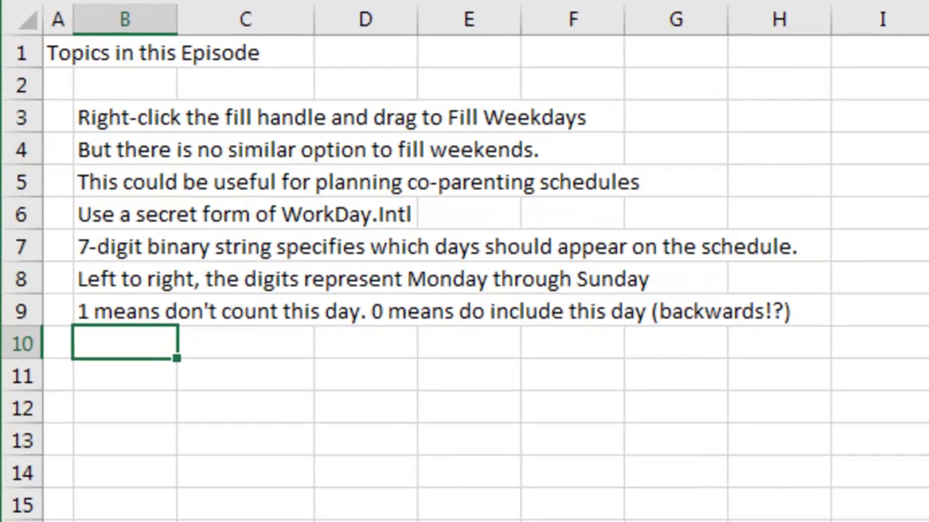